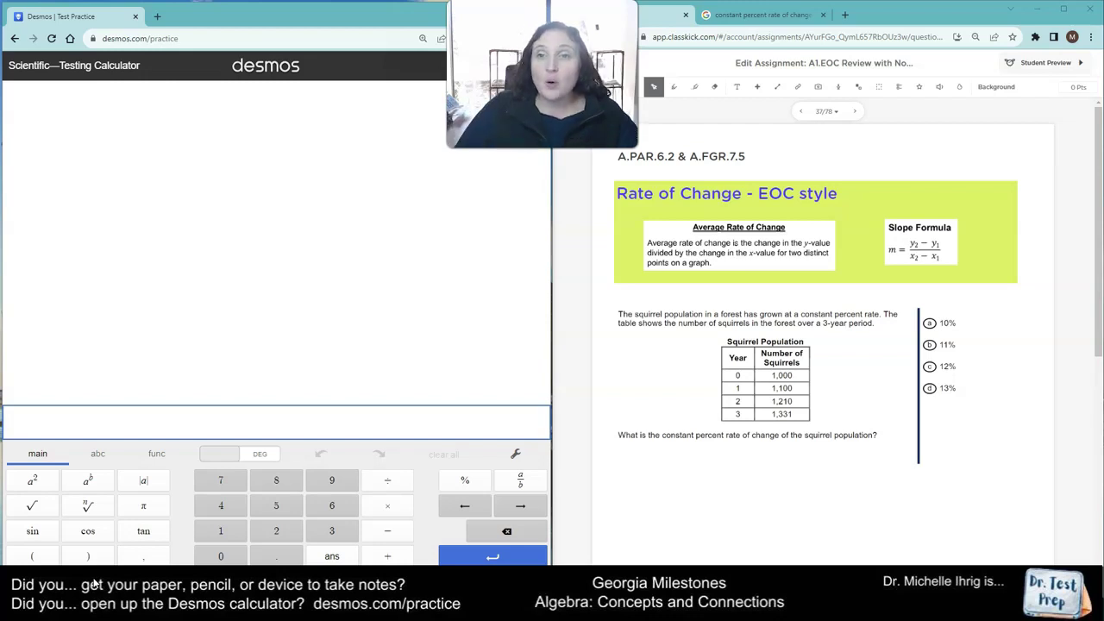
Step: With the Pen tool, handwrite 'change over original' below the question
{"action": "left_click", "coordinate": [559, 208]}
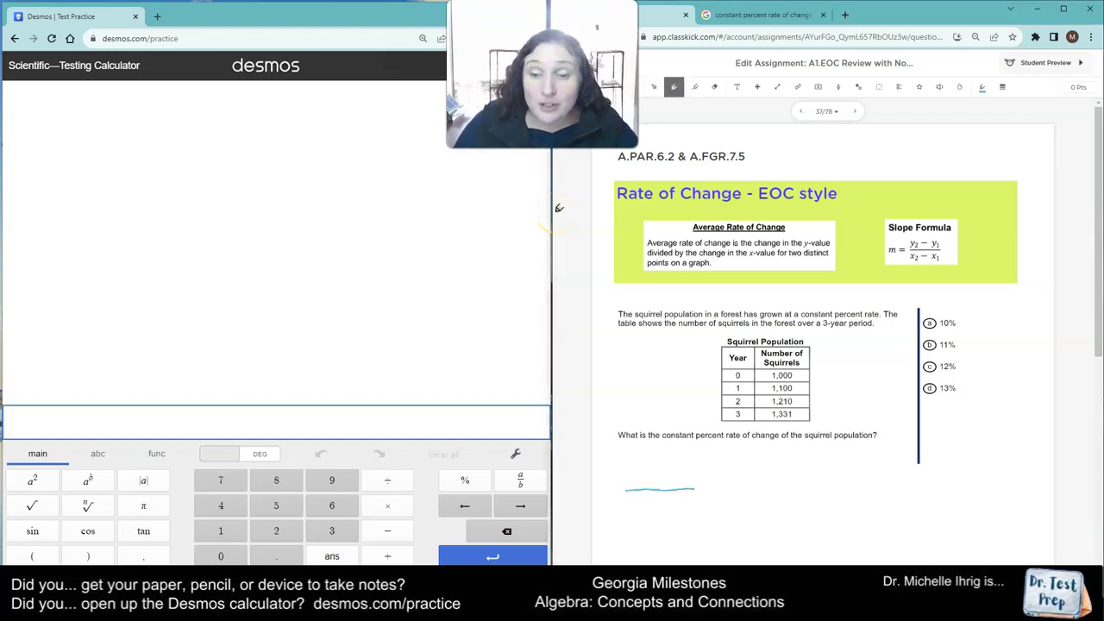
{"action": "mouse_move", "coordinate": [645, 471]}
{"action": "left_mouse_down"}
{"action": "mouse_move", "coordinate": [638, 483]}
{"action": "mouse_move", "coordinate": [677, 476]}
{"action": "left_mouse_up"}
{"action": "mouse_move", "coordinate": [682, 473]}
{"action": "left_mouse_down"}
{"action": "mouse_move", "coordinate": [674, 486]}
{"action": "mouse_move", "coordinate": [695, 473]}
{"action": "left_mouse_up"}
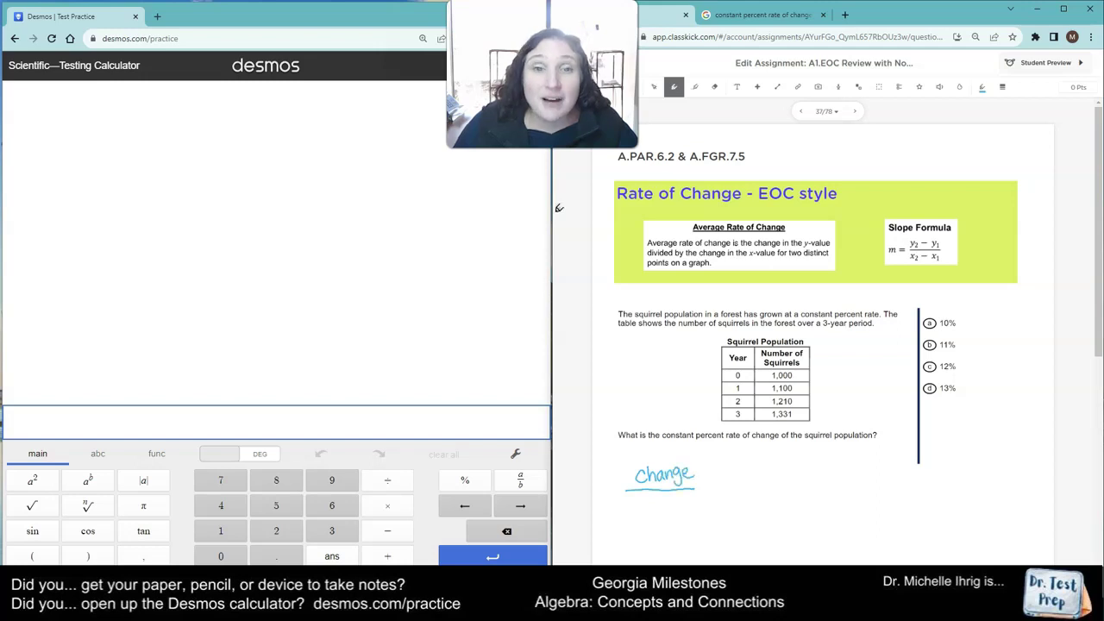
{"action": "left_click_drag", "start_coordinate": [647, 509], "coordinate": [647, 511]}
{"action": "left_click_drag", "start_coordinate": [650, 518], "coordinate": [664, 517]}
{"action": "mouse_move", "coordinate": [671, 511]}
{"action": "left_mouse_down"}
{"action": "mouse_move", "coordinate": [666, 530]}
{"action": "mouse_move", "coordinate": [701, 516]}
{"action": "left_mouse_up"}
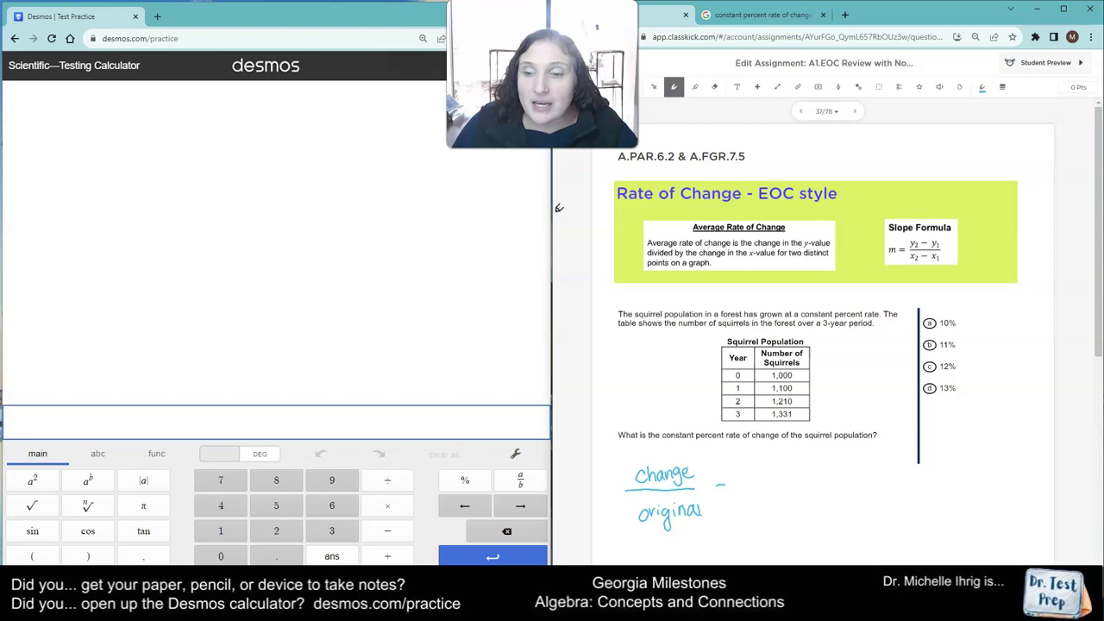
Step: Write = (1100 − 1000)/1 = 100/1000, then circle Year 0's 1,000 and label it 'start'
{"action": "left_click_drag", "start_coordinate": [715, 494], "coordinate": [759, 478]}
{"action": "mouse_move", "coordinate": [765, 466]}
{"action": "left_mouse_down"}
{"action": "mouse_move", "coordinate": [762, 477]}
{"action": "mouse_move", "coordinate": [771, 466]}
{"action": "mouse_move", "coordinate": [825, 474]}
{"action": "mouse_move", "coordinate": [833, 461]}
{"action": "left_mouse_up"}
{"action": "mouse_move", "coordinate": [839, 462]}
{"action": "left_mouse_down"}
{"action": "mouse_move", "coordinate": [835, 471]}
{"action": "mouse_move", "coordinate": [844, 459]}
{"action": "left_mouse_up"}
{"action": "mouse_move", "coordinate": [749, 483]}
{"action": "left_mouse_down"}
{"action": "mouse_move", "coordinate": [839, 479]}
{"action": "mouse_move", "coordinate": [801, 496]}
{"action": "left_mouse_up"}
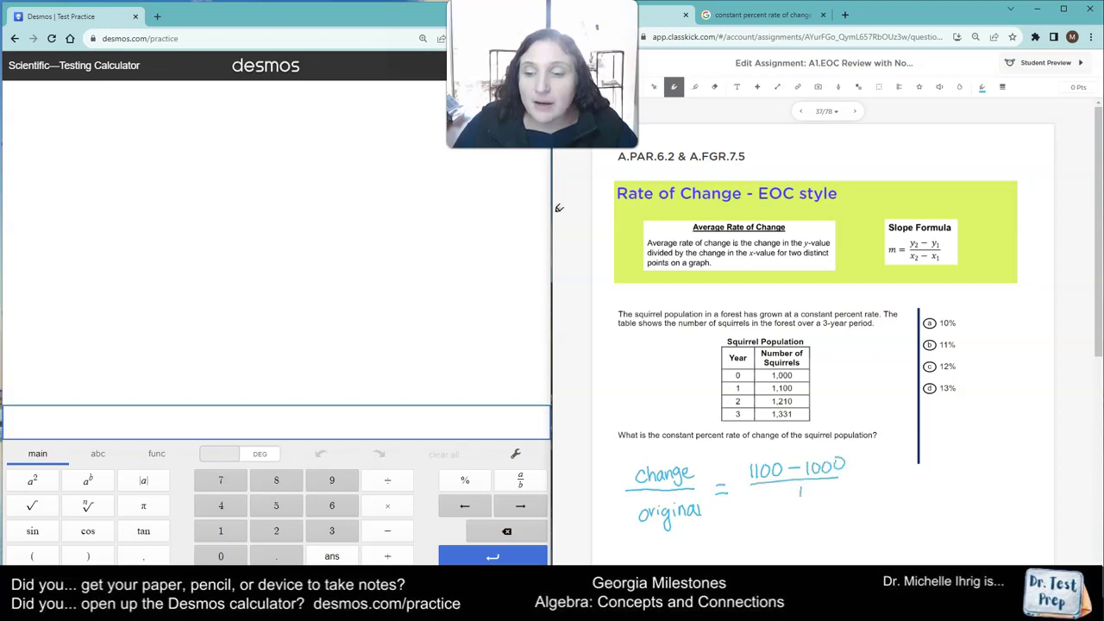
{"action": "mouse_move", "coordinate": [873, 464]}
{"action": "left_mouse_down"}
{"action": "mouse_move", "coordinate": [873, 477]}
{"action": "mouse_move", "coordinate": [894, 464]}
{"action": "left_mouse_up"}
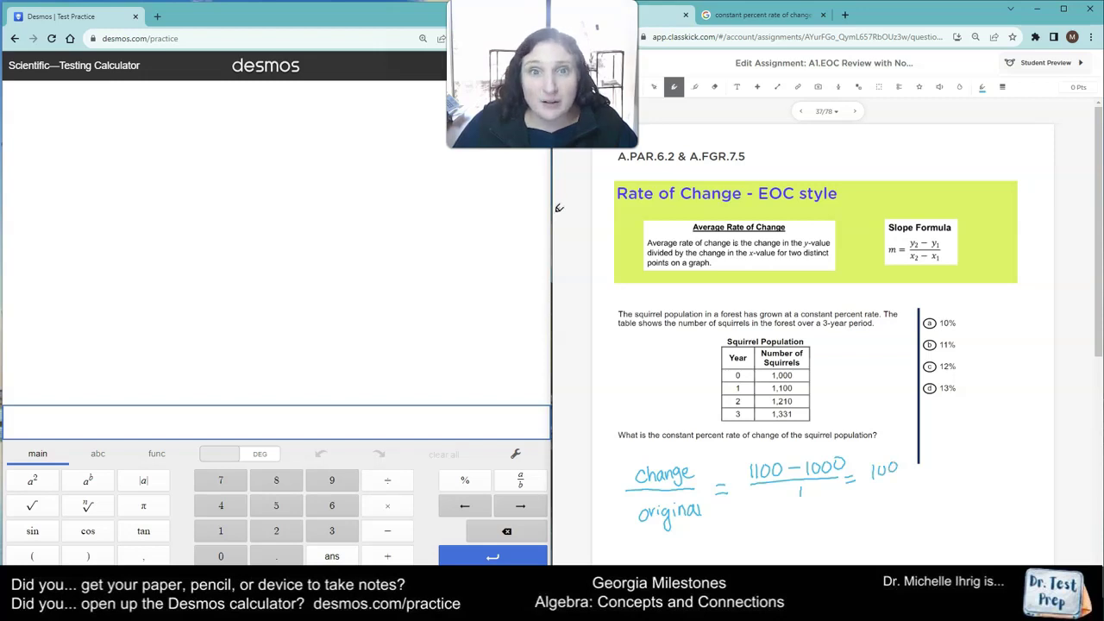
{"action": "mouse_move", "coordinate": [854, 490]}
{"action": "left_mouse_down"}
{"action": "mouse_move", "coordinate": [914, 478]}
{"action": "mouse_move", "coordinate": [877, 510]}
{"action": "mouse_move", "coordinate": [905, 494]}
{"action": "left_mouse_up"}
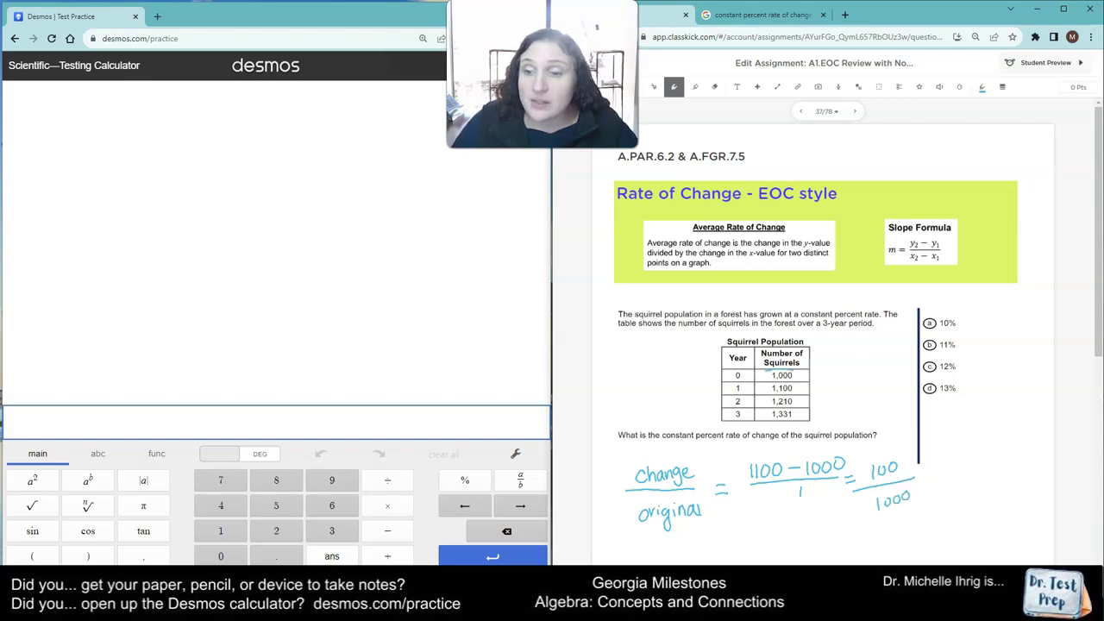
{"action": "mouse_move", "coordinate": [766, 371]}
{"action": "left_mouse_down"}
{"action": "mouse_move", "coordinate": [792, 381]}
{"action": "mouse_move", "coordinate": [778, 370]}
{"action": "left_mouse_up"}
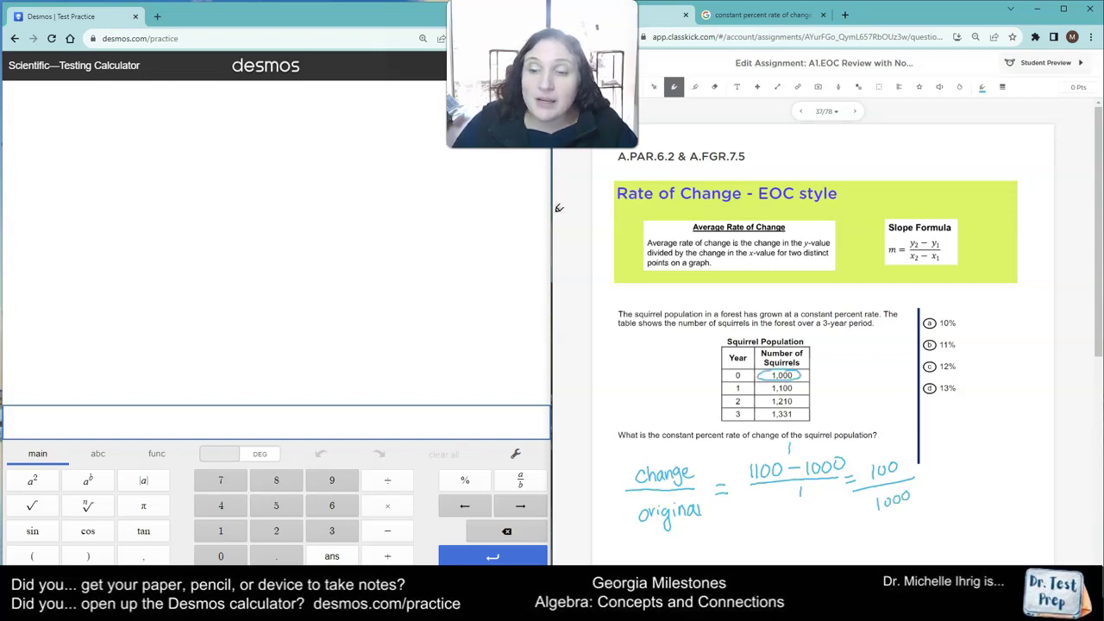
{"action": "mouse_move", "coordinate": [800, 431]}
{"action": "left_mouse_down"}
{"action": "mouse_move", "coordinate": [828, 419]}
{"action": "mouse_move", "coordinate": [827, 429]}
{"action": "left_mouse_up"}
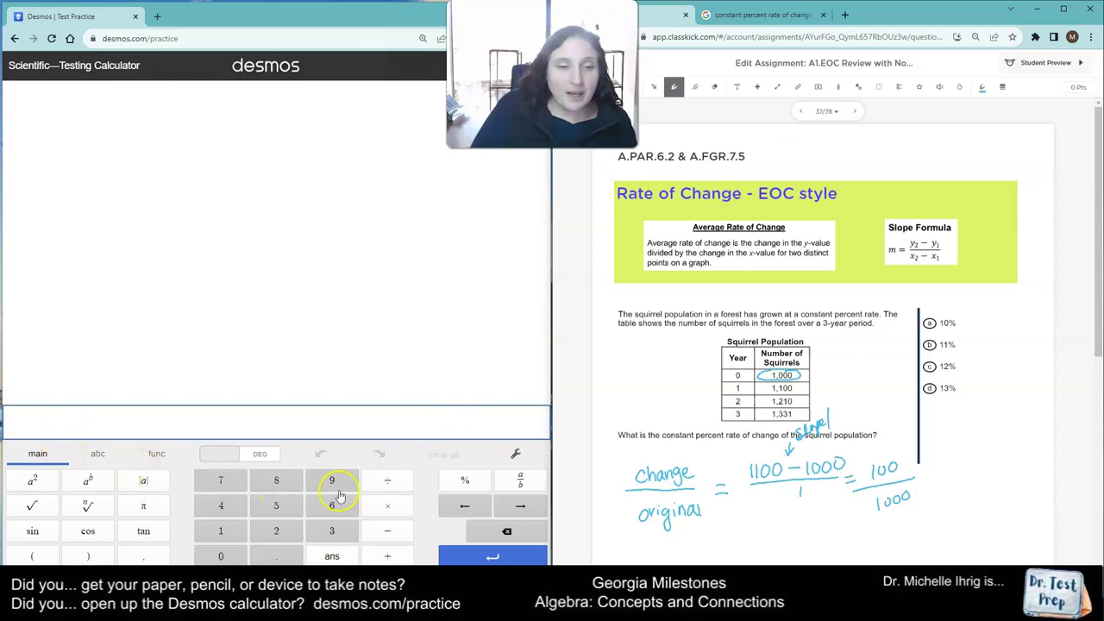
Step: Enter 100/1000 on the Desmos keypad and evaluate it to 0.1
{"action": "left_click", "coordinate": [216, 529]}
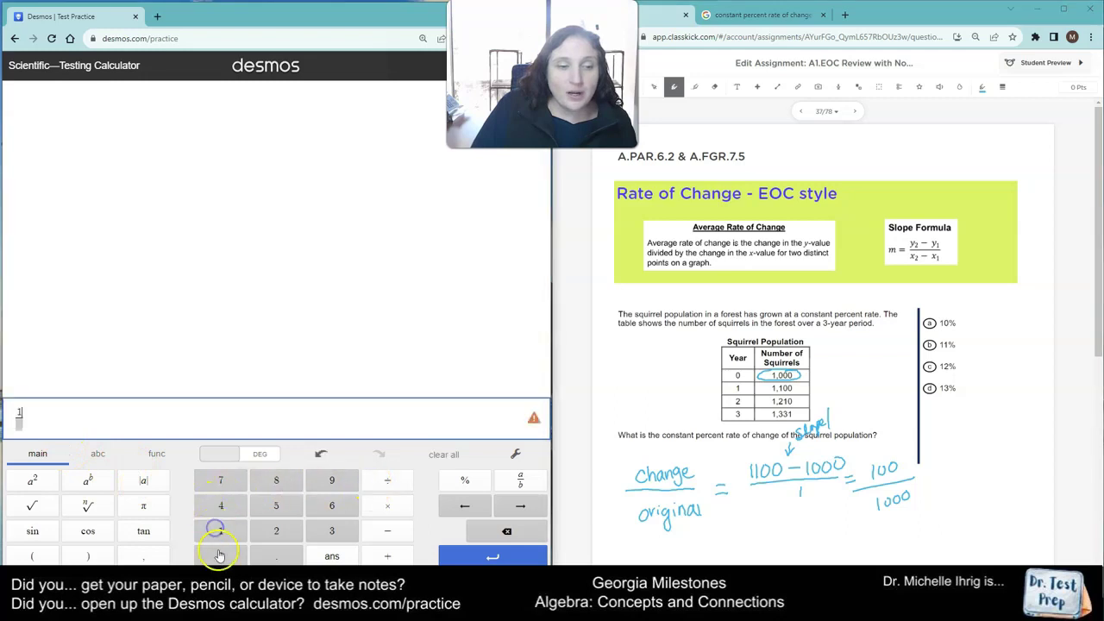
{"action": "left_click", "coordinate": [220, 554]}
{"action": "left_click", "coordinate": [220, 555]}
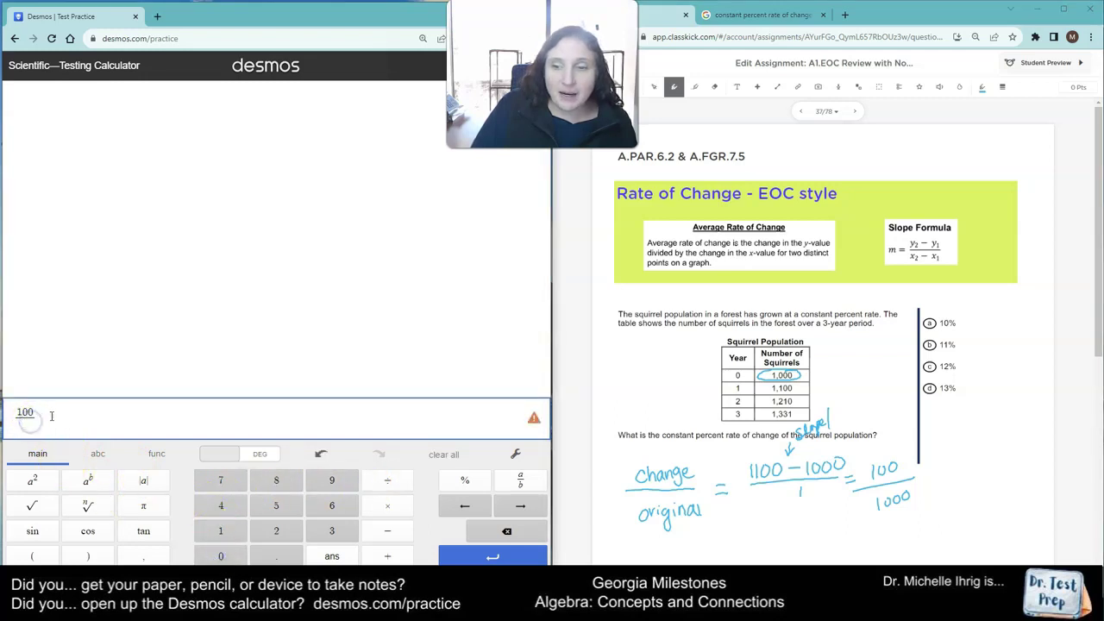
{"action": "key", "text": "slash"}
{"action": "left_click", "coordinate": [220, 530]}
{"action": "left_click", "coordinate": [221, 554]}
{"action": "left_click", "coordinate": [221, 554]}
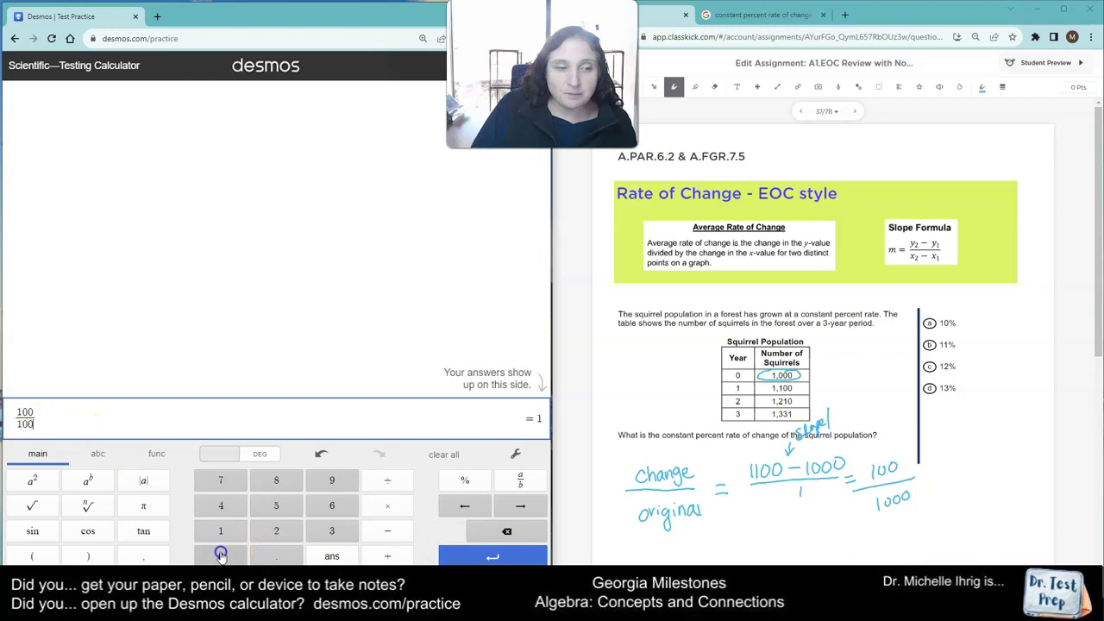
{"action": "left_click", "coordinate": [220, 555]}
{"action": "left_click", "coordinate": [449, 552]}
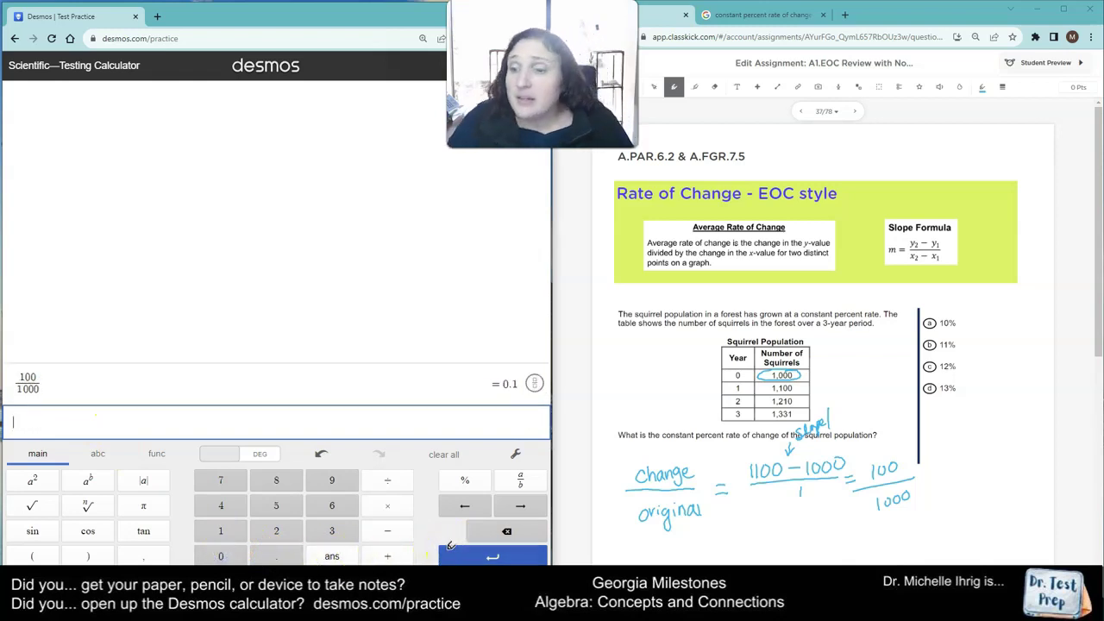
Step: Write '= 0.1 · 100 = 10%' after the fraction and note '1.1' beside the circled 1,000
{"action": "left_click_drag", "start_coordinate": [917, 470], "coordinate": [929, 469]}
{"action": "left_click_drag", "start_coordinate": [918, 475], "coordinate": [930, 474]}
{"action": "mouse_move", "coordinate": [944, 465]}
{"action": "left_mouse_down"}
{"action": "mouse_move", "coordinate": [939, 477]}
{"action": "mouse_move", "coordinate": [945, 466]}
{"action": "mouse_move", "coordinate": [963, 471]}
{"action": "left_mouse_up"}
{"action": "left_click", "coordinate": [955, 471]}
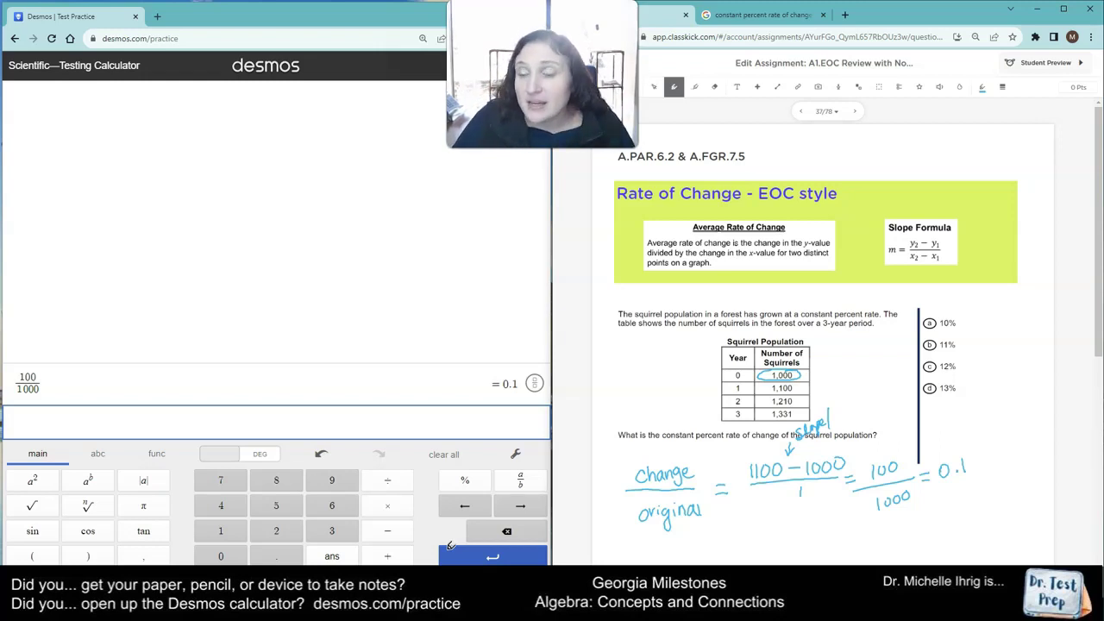
{"action": "mouse_move", "coordinate": [983, 453]}
{"action": "left_mouse_down"}
{"action": "mouse_move", "coordinate": [984, 466]}
{"action": "mouse_move", "coordinate": [1035, 445]}
{"action": "left_mouse_up"}
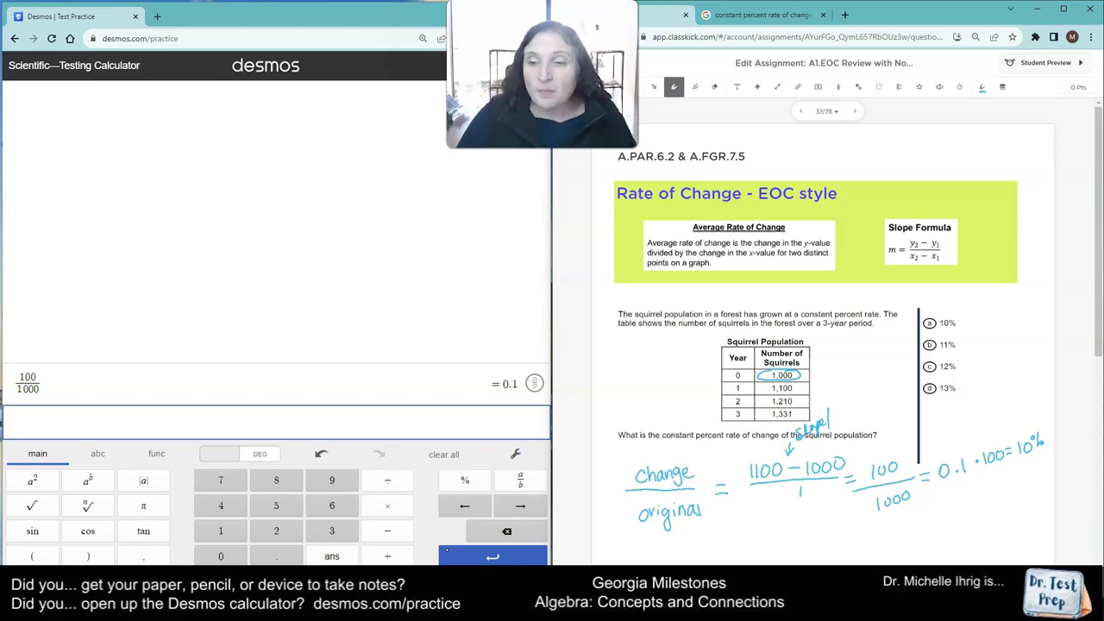
{"action": "mouse_move", "coordinate": [808, 376]}
{"action": "left_mouse_down"}
{"action": "mouse_move", "coordinate": [820, 387]}
{"action": "mouse_move", "coordinate": [833, 380]}
{"action": "left_mouse_up"}
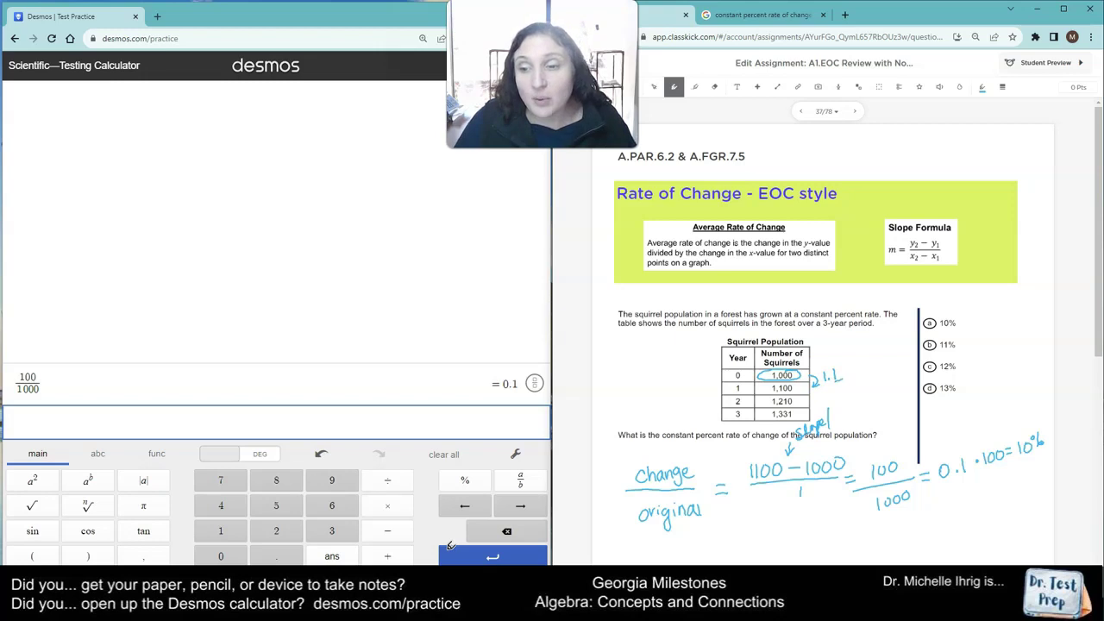
Step: Compute 1000 · 1.1 in Desmos, getting 1100
{"action": "left_click", "coordinate": [218, 533]}
{"action": "left_click", "coordinate": [220, 556]}
{"action": "left_click", "coordinate": [220, 556]}
{"action": "left_click", "coordinate": [220, 556]}
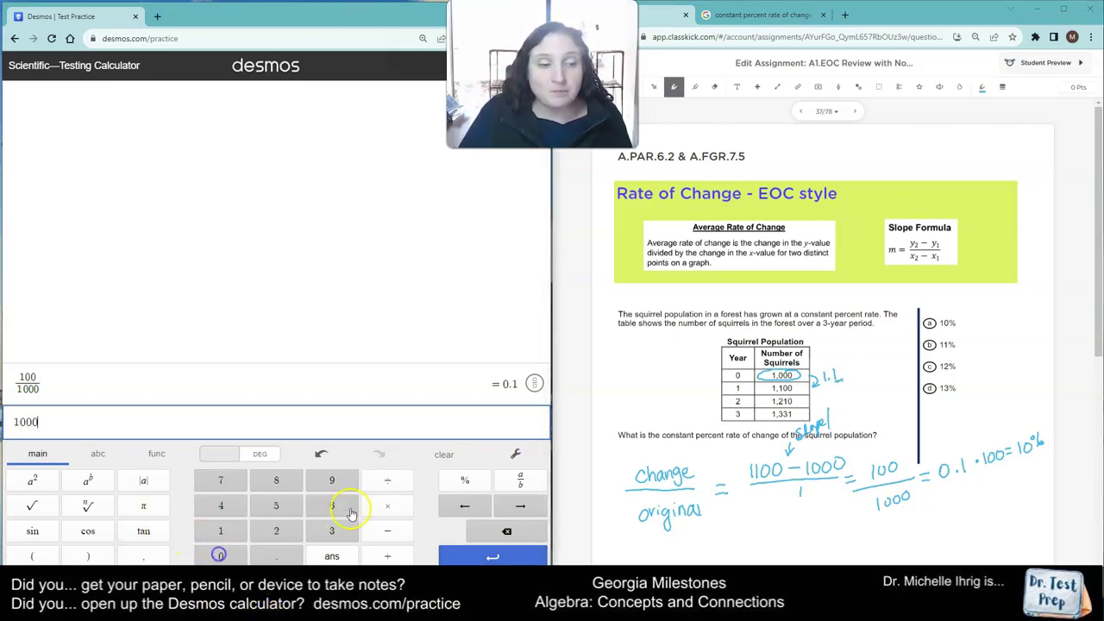
{"action": "left_click", "coordinate": [393, 506]}
{"action": "left_click", "coordinate": [220, 531]}
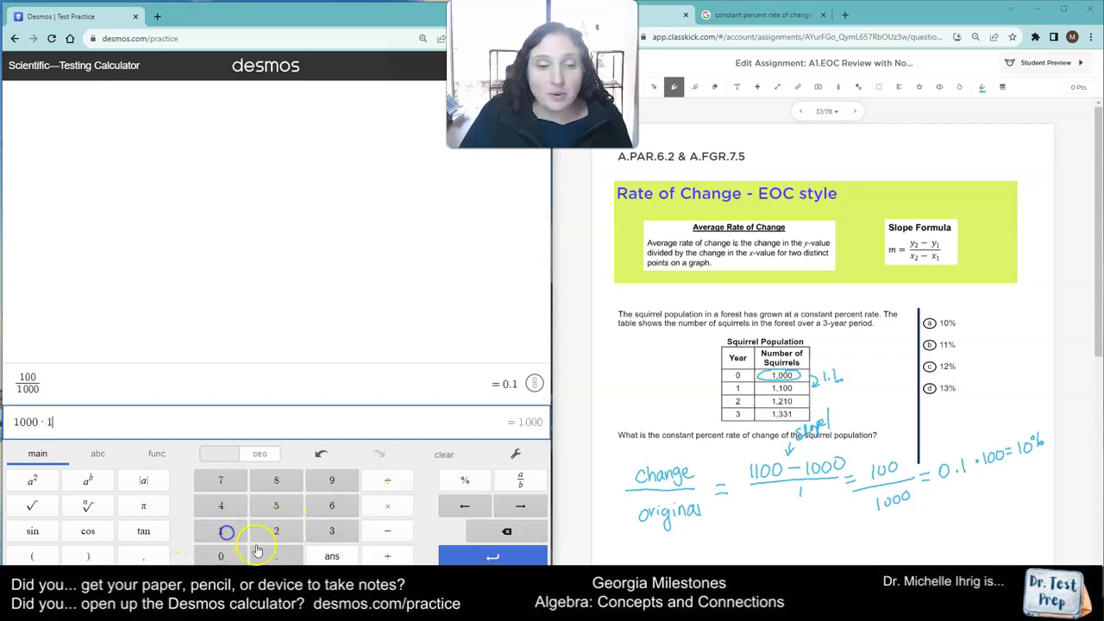
{"action": "left_click", "coordinate": [262, 556]}
{"action": "left_click", "coordinate": [221, 531]}
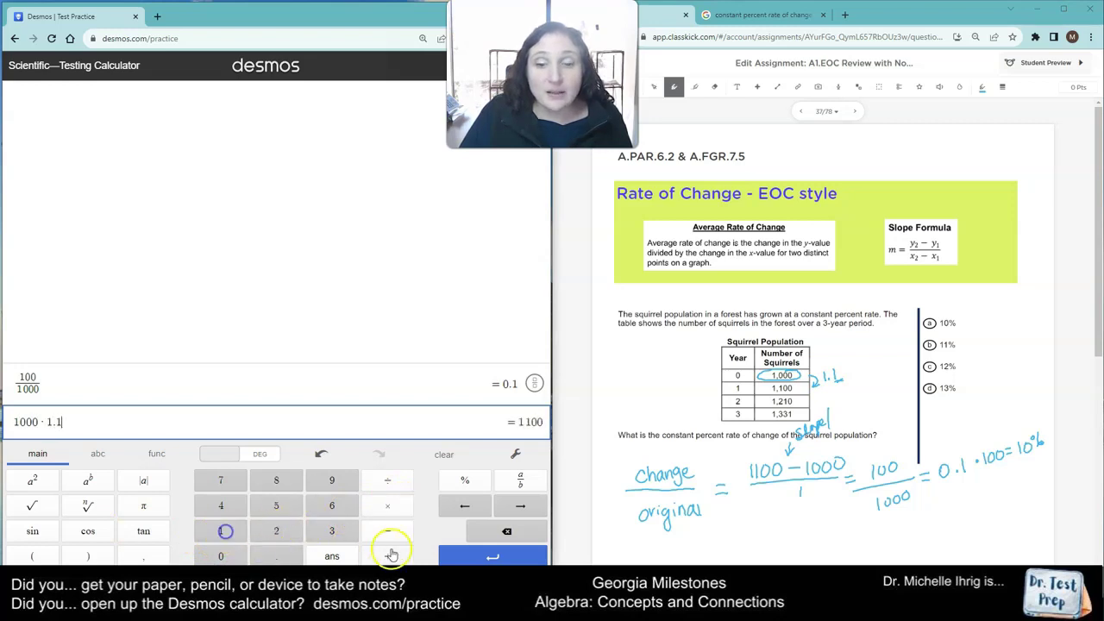
{"action": "left_click", "coordinate": [466, 559]}
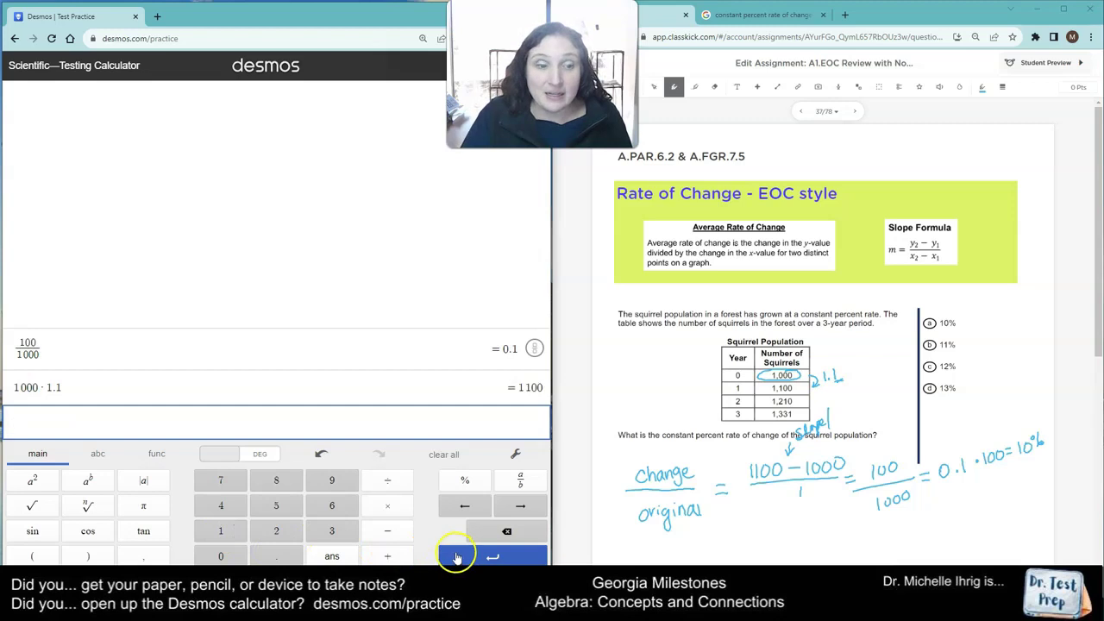
Step: Multiply the previous answer by 1.1 twice, getting 1210 and then 1331
{"action": "left_click", "coordinate": [332, 556]}
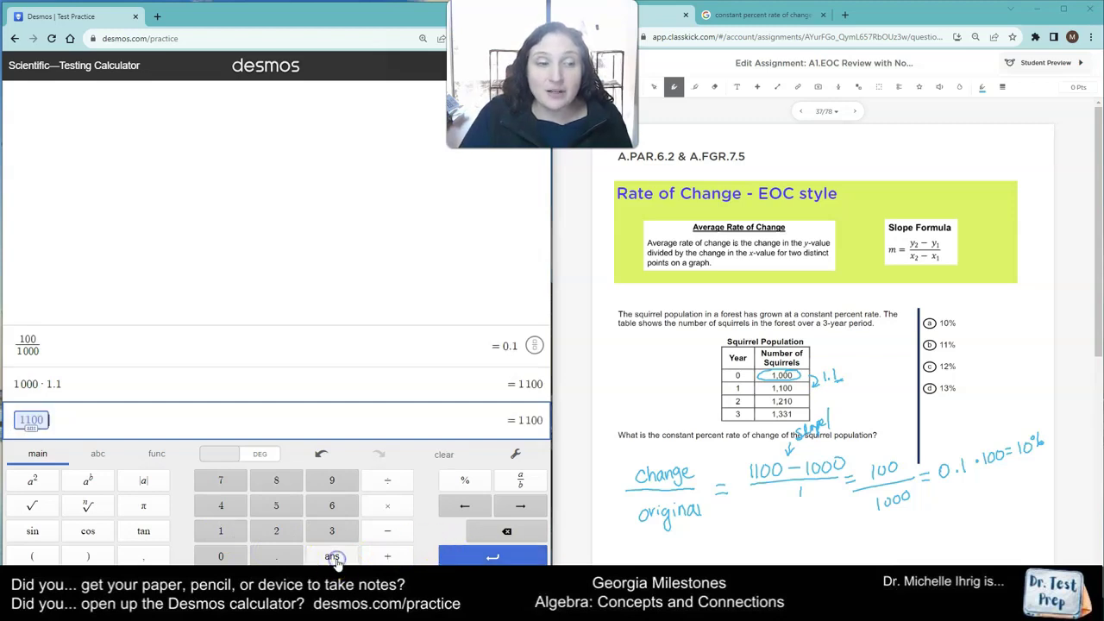
{"action": "left_click", "coordinate": [387, 506]}
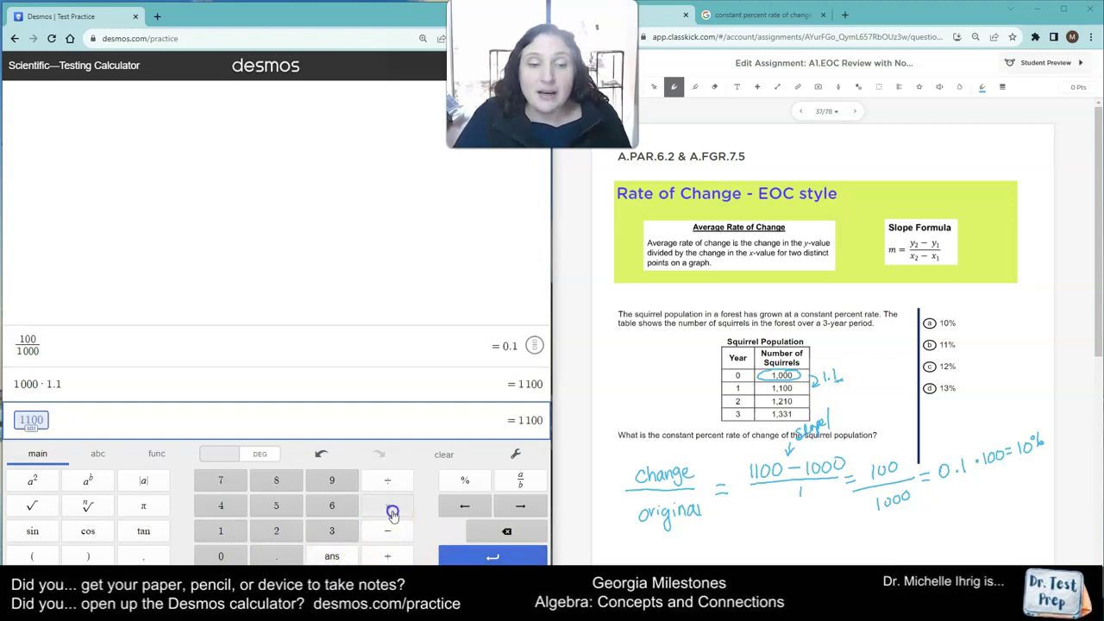
{"action": "left_click", "coordinate": [221, 531]}
{"action": "left_click", "coordinate": [276, 556]}
{"action": "left_click", "coordinate": [221, 531]}
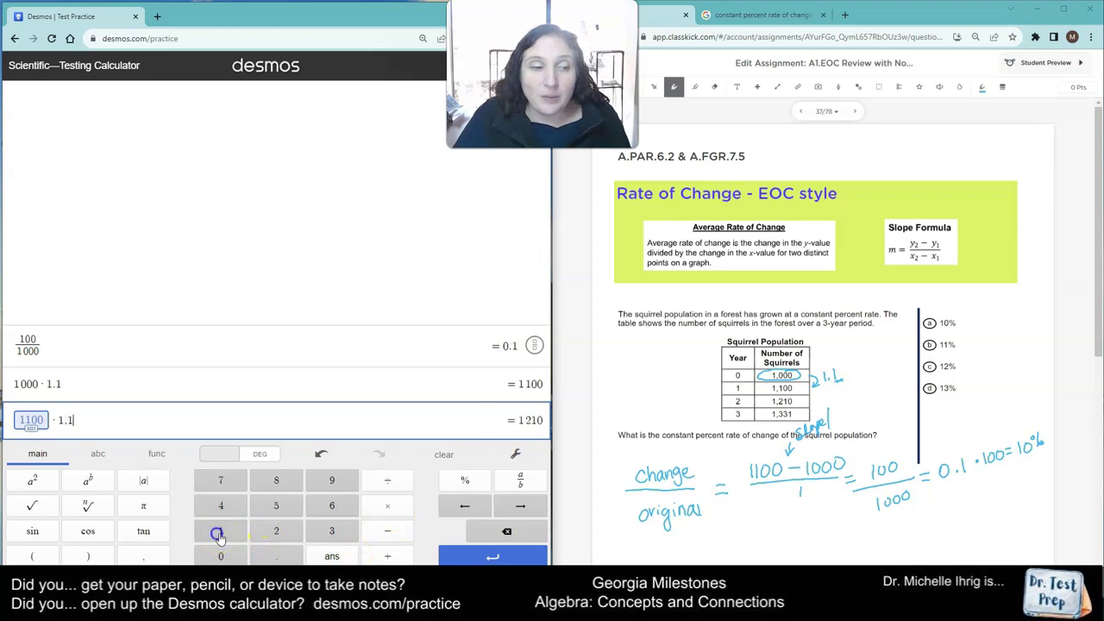
{"action": "left_click", "coordinate": [473, 558]}
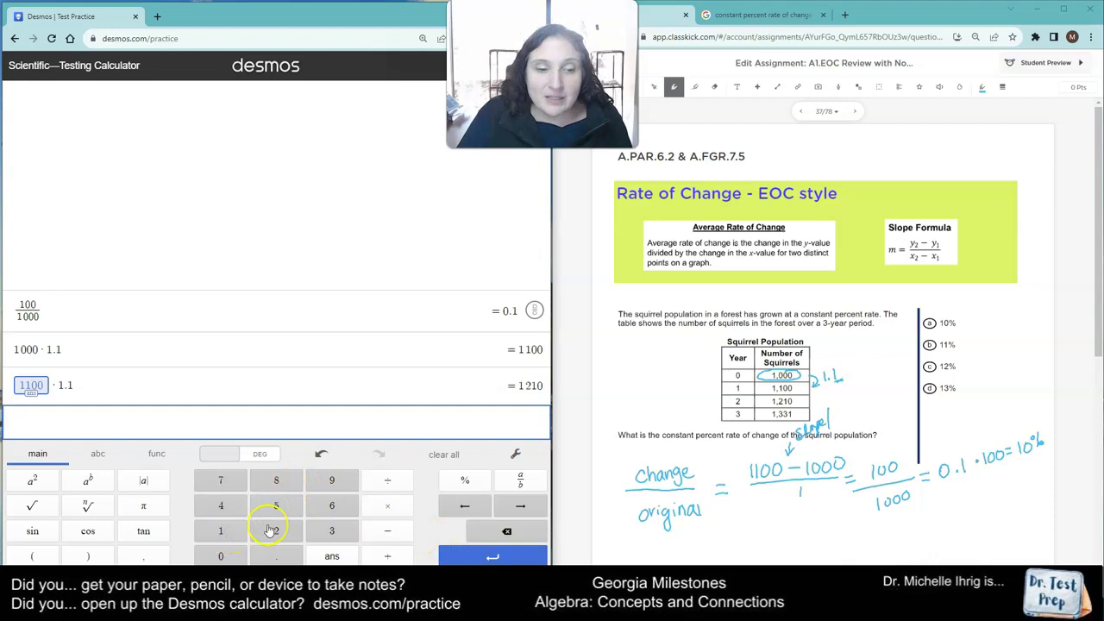
{"action": "left_click", "coordinate": [332, 558]}
{"action": "left_click", "coordinate": [388, 506]}
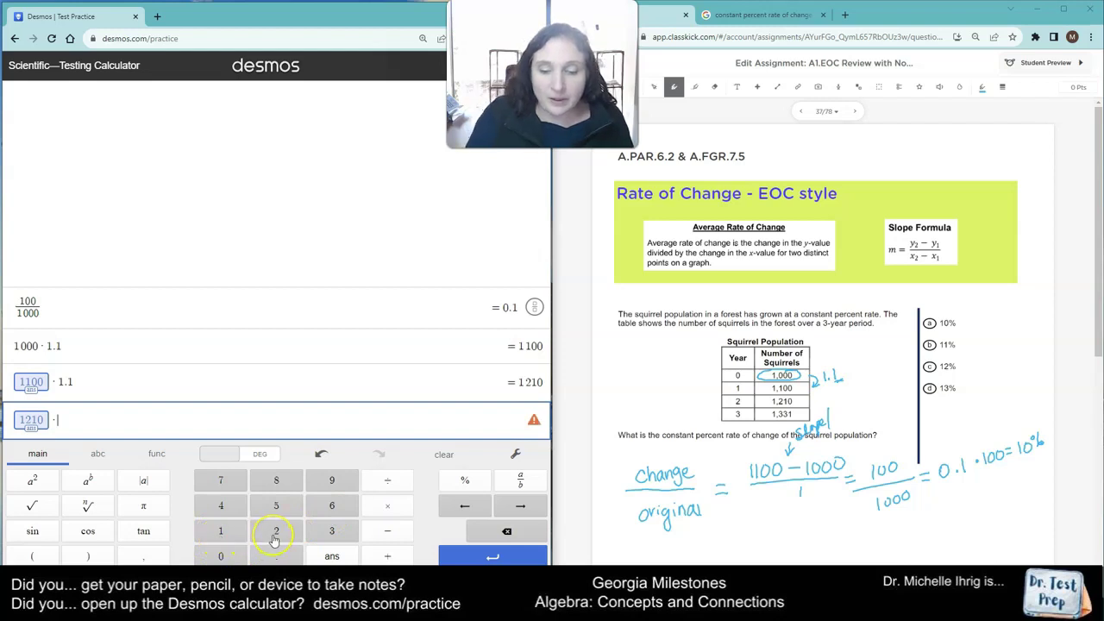
{"action": "type", "text": "1.1"}
{"action": "key", "text": "Return"}
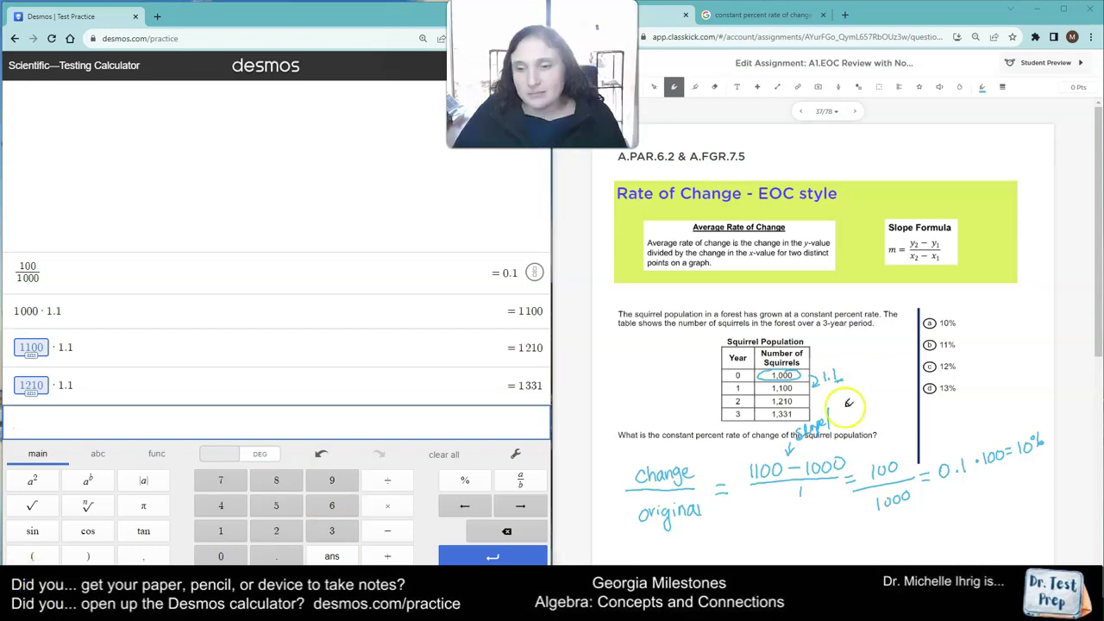
Step: Below the earlier work, handwrite the fraction (1210 − 1110)/1100
{"action": "scroll", "coordinate": [804, 463], "scroll_direction": "down", "scroll_amount": 3}
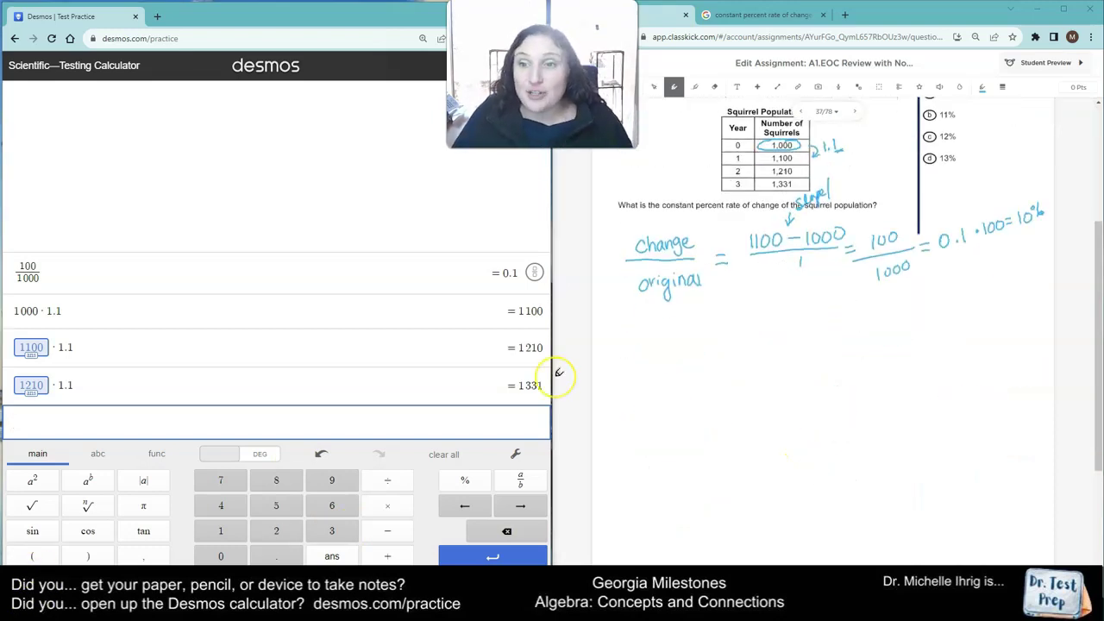
{"action": "left_click_drag", "start_coordinate": [705, 361], "coordinate": [706, 377]}
{"action": "left_click_drag", "start_coordinate": [711, 364], "coordinate": [723, 376]}
{"action": "mouse_move", "coordinate": [727, 362]}
{"action": "left_mouse_down"}
{"action": "mouse_move", "coordinate": [727, 376]}
{"action": "mouse_move", "coordinate": [734, 363]}
{"action": "mouse_move", "coordinate": [768, 374]}
{"action": "left_mouse_up"}
{"action": "mouse_move", "coordinate": [774, 357]}
{"action": "left_mouse_down"}
{"action": "mouse_move", "coordinate": [774, 371]}
{"action": "mouse_move", "coordinate": [785, 358]}
{"action": "mouse_move", "coordinate": [765, 372]}
{"action": "left_mouse_up"}
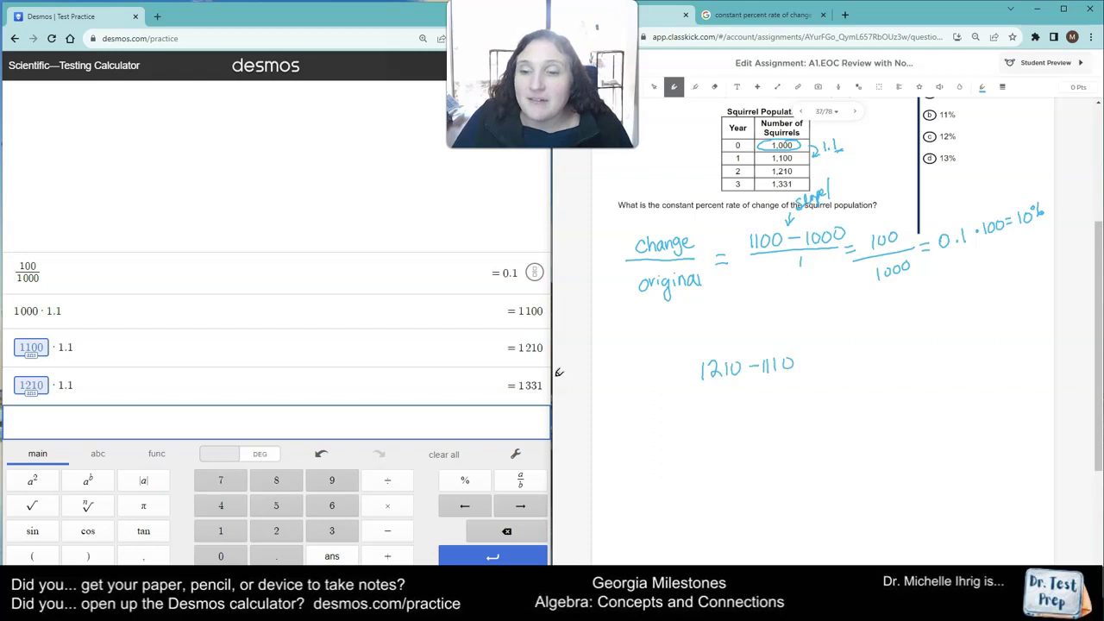
{"action": "left_click_drag", "start_coordinate": [692, 388], "coordinate": [816, 379]}
{"action": "mouse_move", "coordinate": [739, 391]}
{"action": "left_mouse_down"}
{"action": "mouse_move", "coordinate": [738, 404]}
{"action": "mouse_move", "coordinate": [766, 390]}
{"action": "left_mouse_up"}
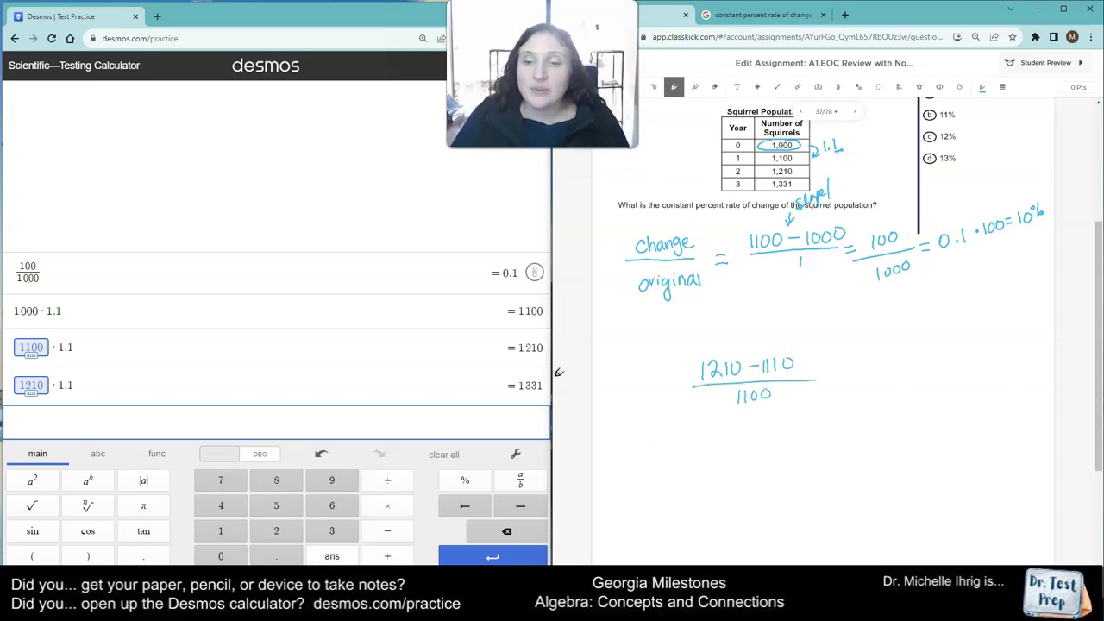
Step: Enter 1210 − 1100 on the Desmos keypad
{"action": "left_click", "coordinate": [402, 476]}
{"action": "left_click", "coordinate": [207, 530]}
{"action": "left_click", "coordinate": [276, 531]}
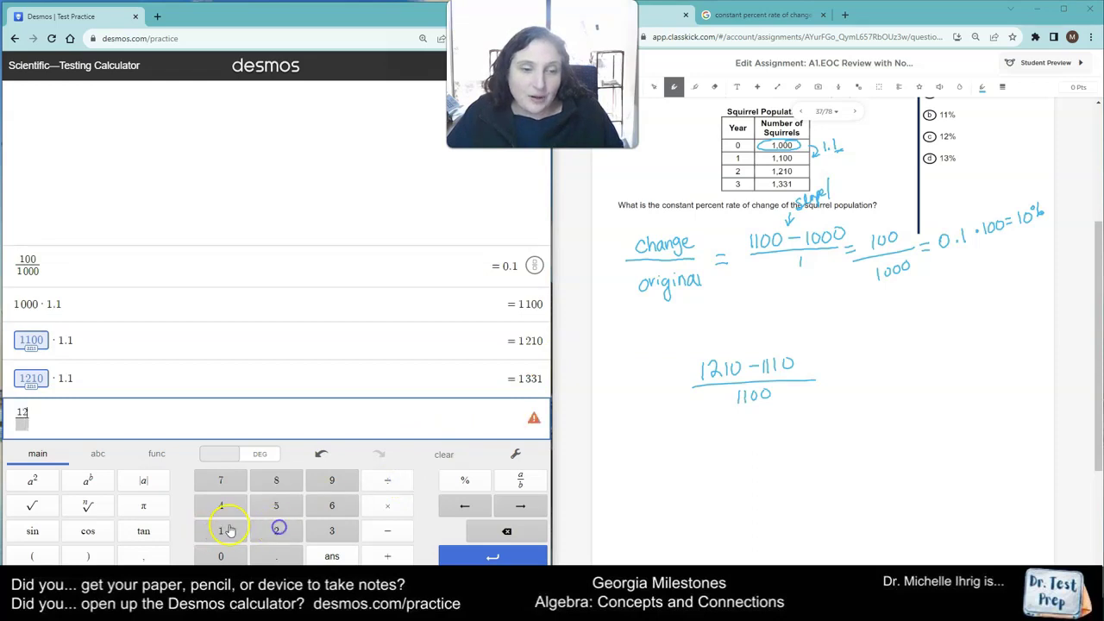
{"action": "left_click", "coordinate": [220, 530]}
{"action": "left_click", "coordinate": [221, 556]}
{"action": "left_click", "coordinate": [400, 531]}
{"action": "left_click", "coordinate": [221, 531]}
{"action": "left_click", "coordinate": [221, 531]}
{"action": "left_click", "coordinate": [221, 556]}
{"action": "left_click", "coordinate": [220, 556]}
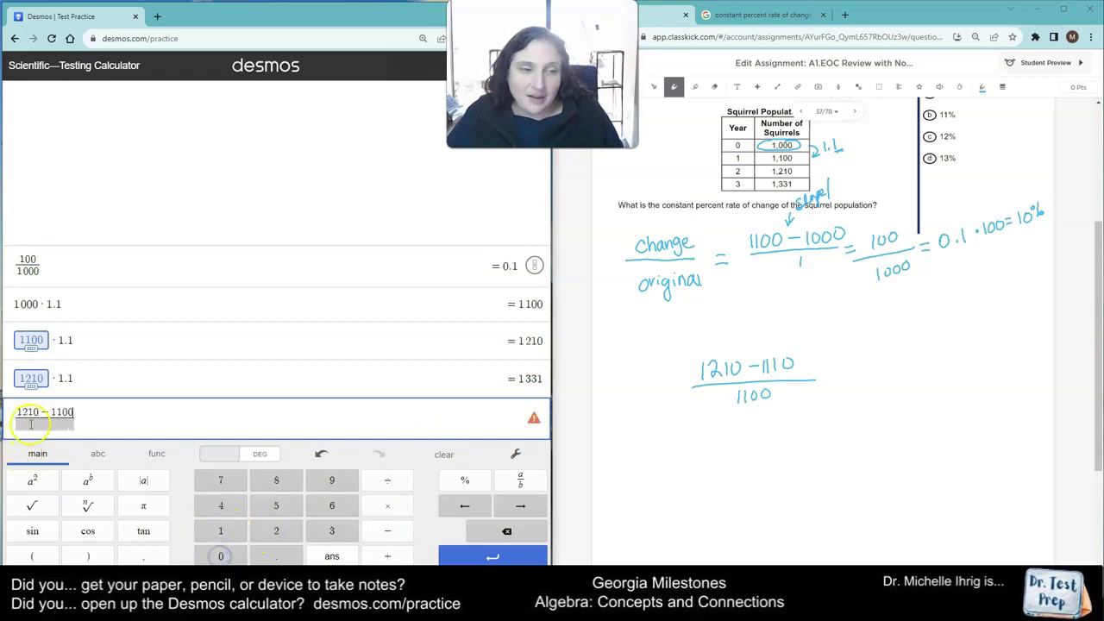
Step: Divide the difference by 1100 and evaluate, getting 0.1
{"action": "left_click", "coordinate": [38, 423]}
{"action": "left_click", "coordinate": [220, 530]}
{"action": "left_click", "coordinate": [220, 530]}
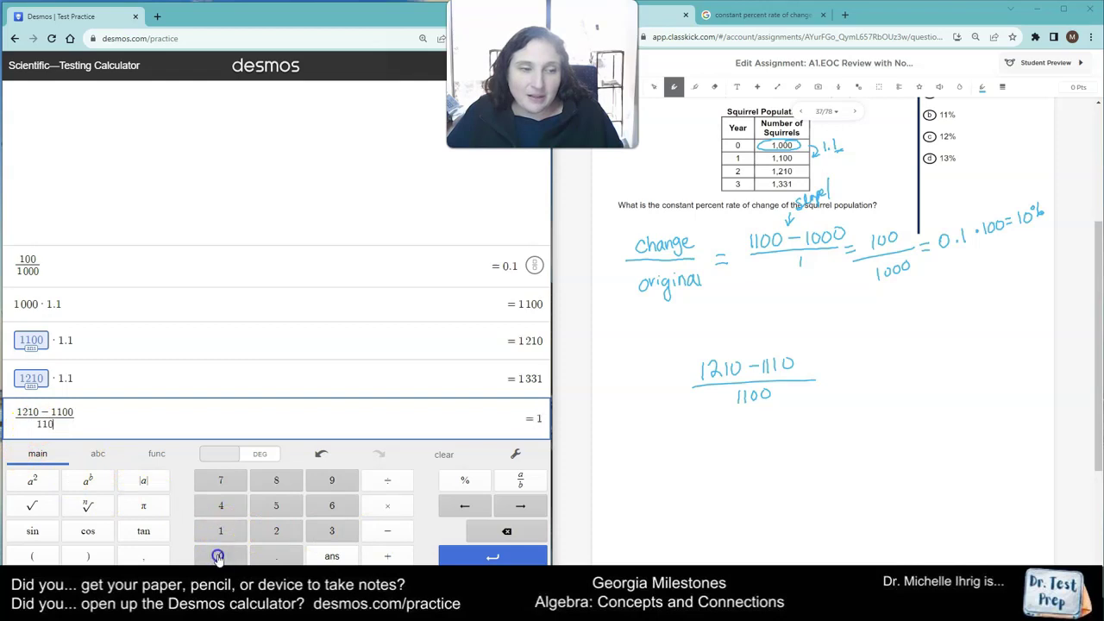
{"action": "left_click", "coordinate": [220, 556]}
{"action": "left_click", "coordinate": [221, 556]}
{"action": "left_click", "coordinate": [440, 552]}
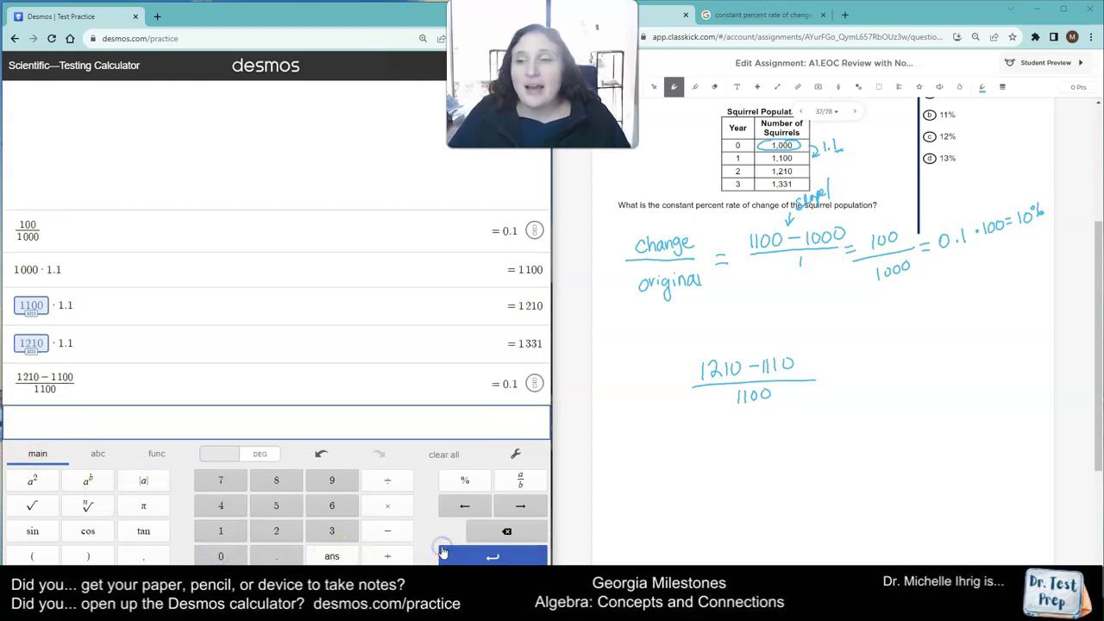
Step: Handwrite '= 0.1 = 10%' after the (1210 − 1110)/1100 fraction
{"action": "left_click_drag", "start_coordinate": [819, 378], "coordinate": [831, 377]}
{"action": "left_click_drag", "start_coordinate": [819, 385], "coordinate": [879, 373]}
{"action": "left_click", "coordinate": [853, 383]}
{"action": "left_click_drag", "start_coordinate": [867, 381], "coordinate": [917, 351]}
{"action": "left_click_drag", "start_coordinate": [925, 348], "coordinate": [916, 366]}
{"action": "left_click_drag", "start_coordinate": [922, 359], "coordinate": [923, 361]}
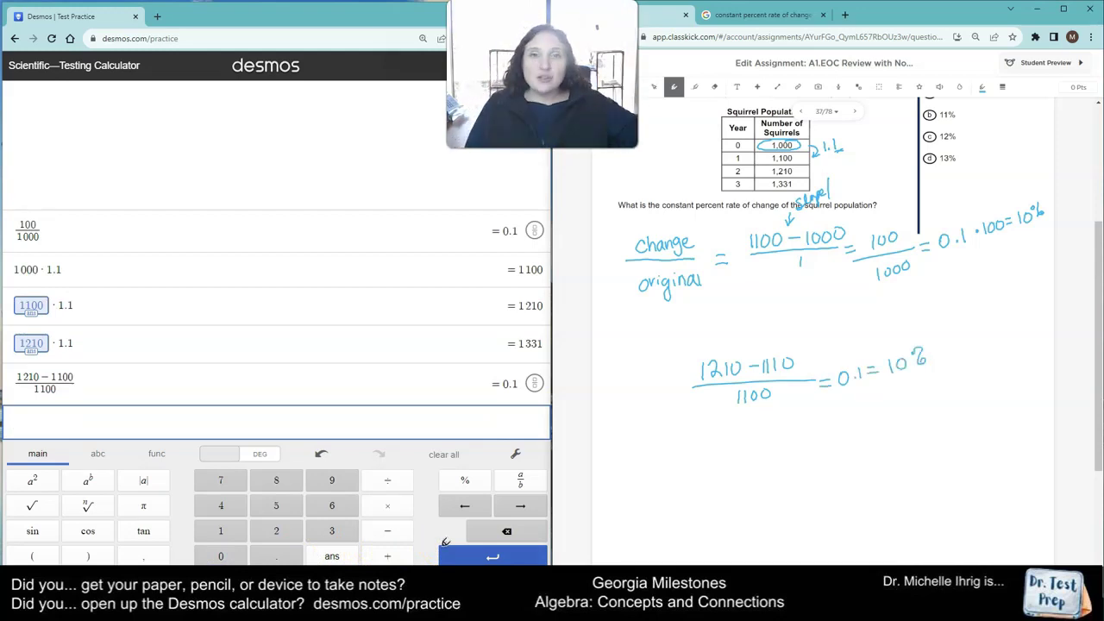